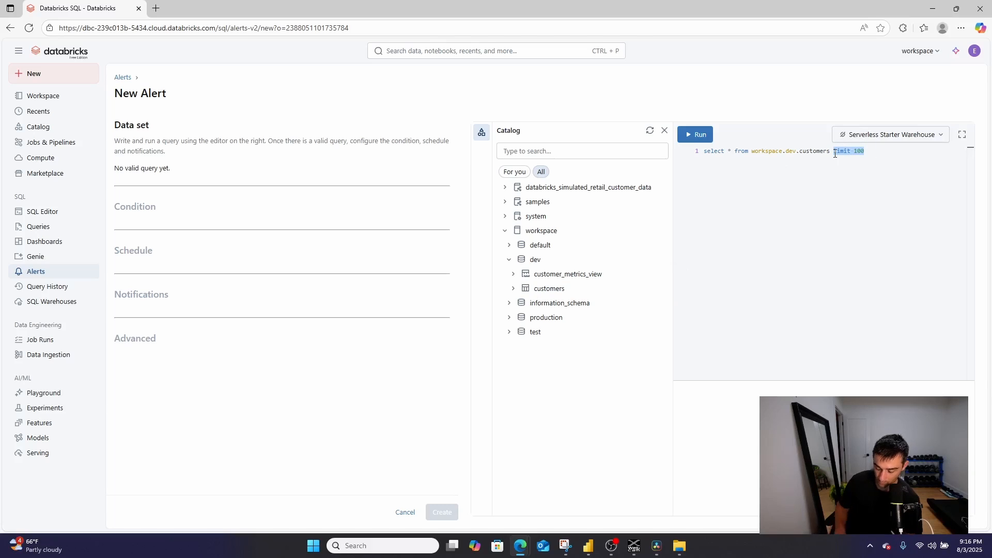
- Remove the "limit 100" clause from the workspace.dev.customers query and run it
{"action": "key", "text": "BackSpace"}
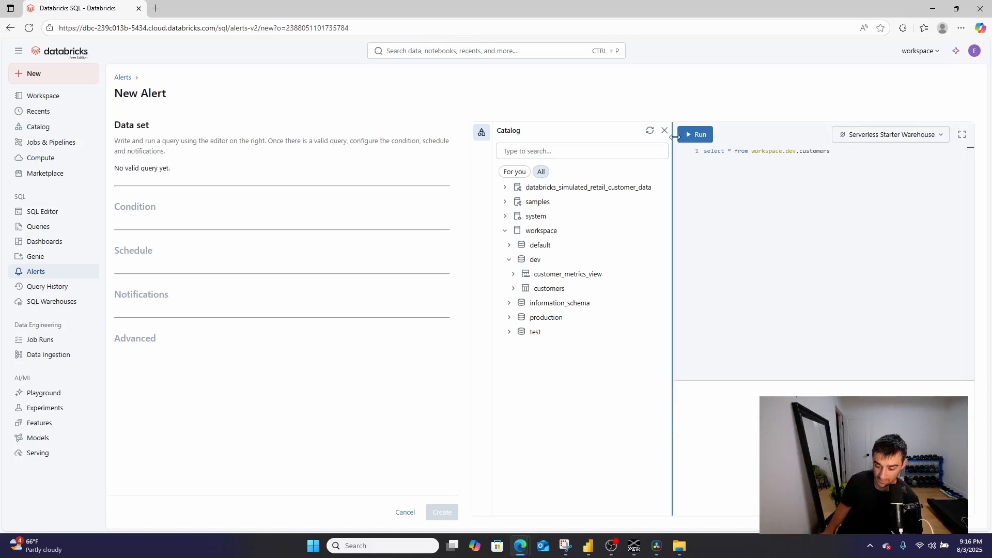
{"action": "left_click", "coordinate": [699, 136]}
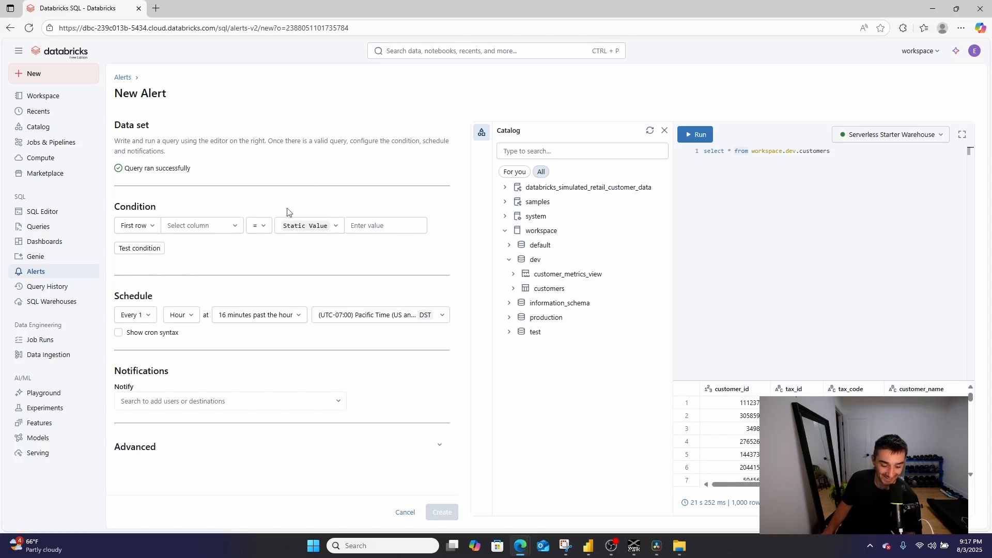
- Examine the aggregations, columns, comparison operators and comparison value types available for the alert condition
{"action": "left_click", "coordinate": [152, 228]}
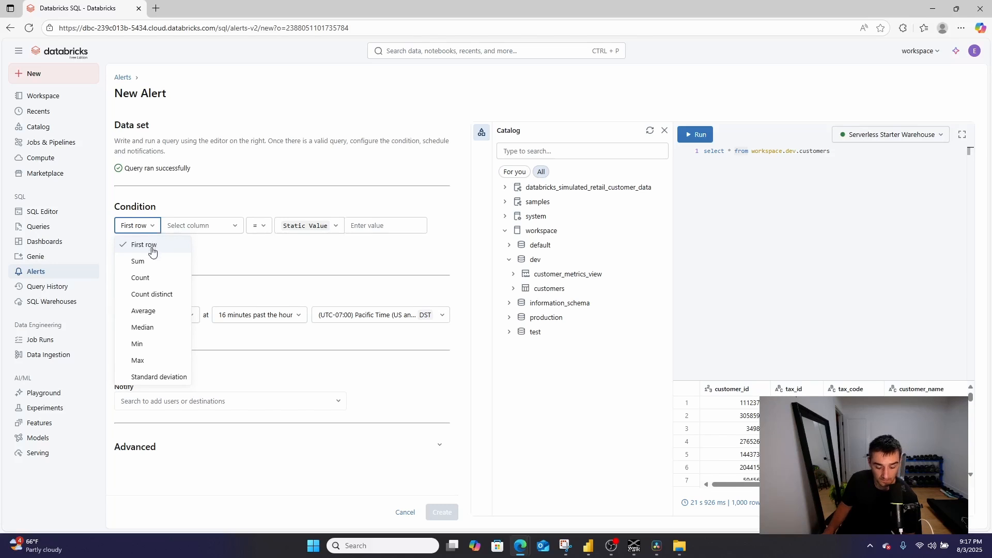
{"action": "left_click", "coordinate": [219, 230]}
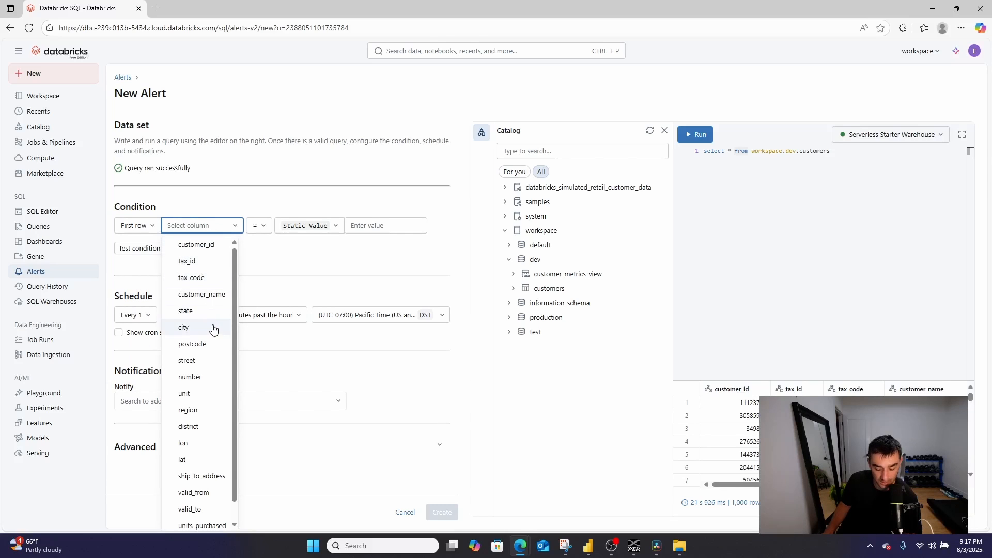
{"action": "left_click", "coordinate": [263, 229]}
{"action": "left_click", "coordinate": [264, 229]}
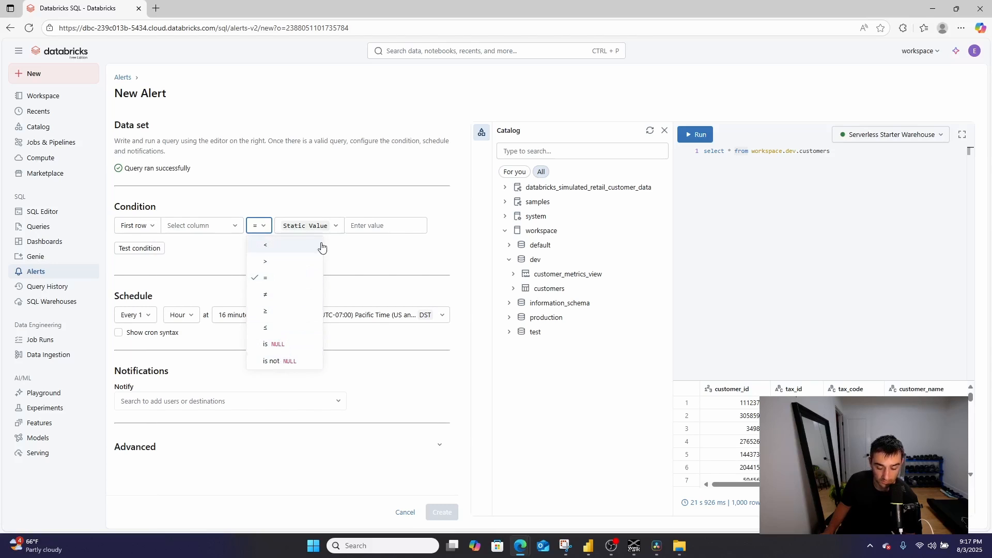
{"action": "left_click", "coordinate": [332, 225]}
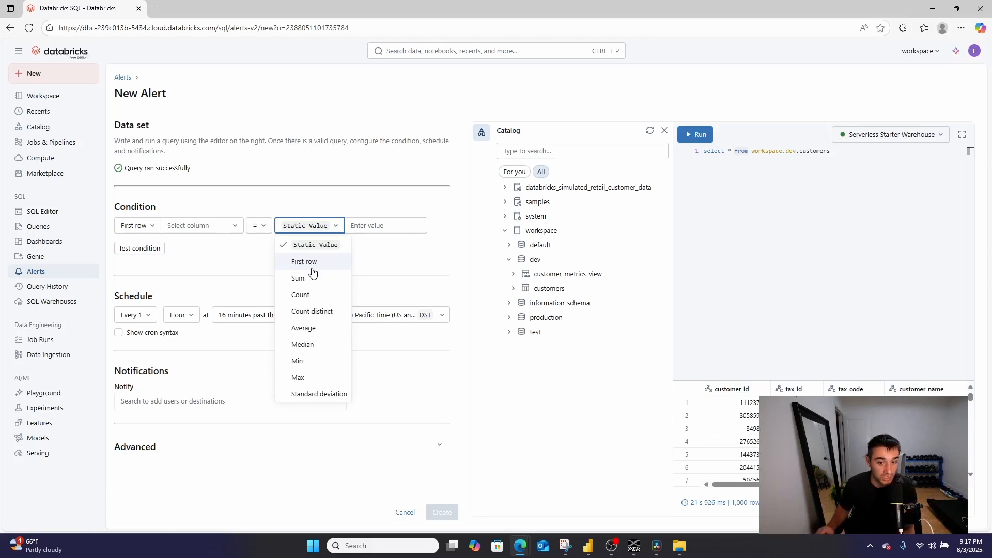
- Set the alert condition to first row of tax_id is NULL and test it
{"action": "left_click", "coordinate": [152, 232]}
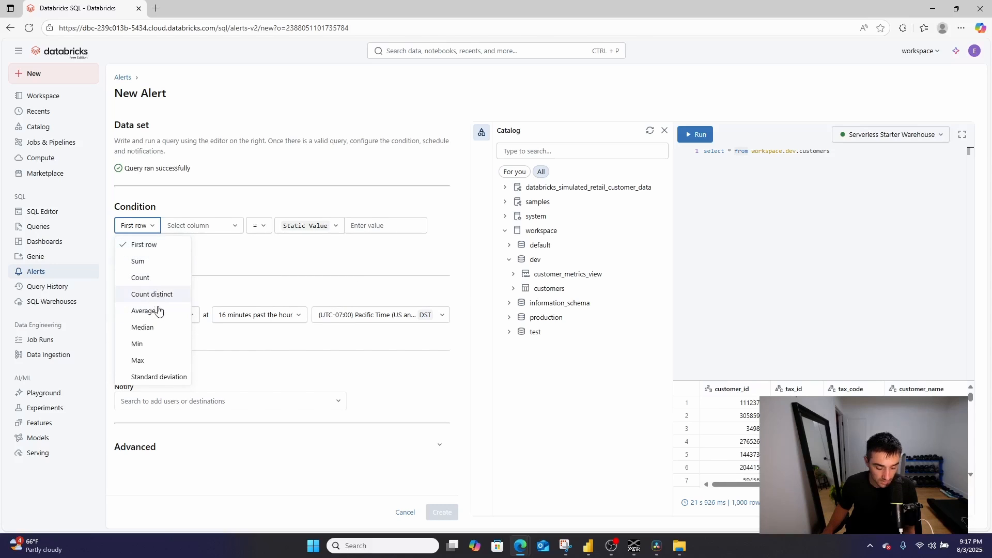
{"action": "left_click", "coordinate": [137, 245]}
{"action": "left_click", "coordinate": [196, 225]}
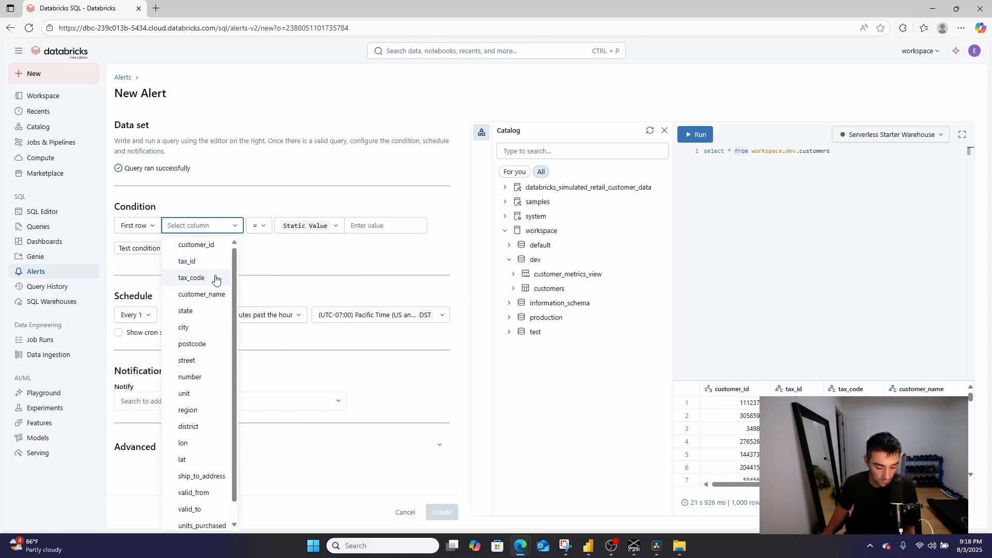
{"action": "left_click", "coordinate": [198, 262]}
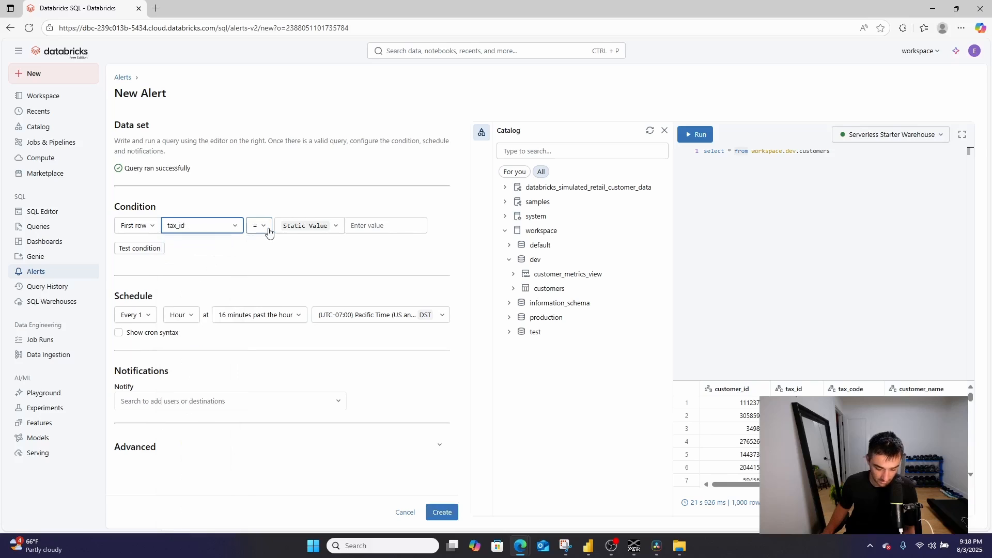
{"action": "left_click", "coordinate": [266, 227]}
{"action": "left_click", "coordinate": [277, 344]}
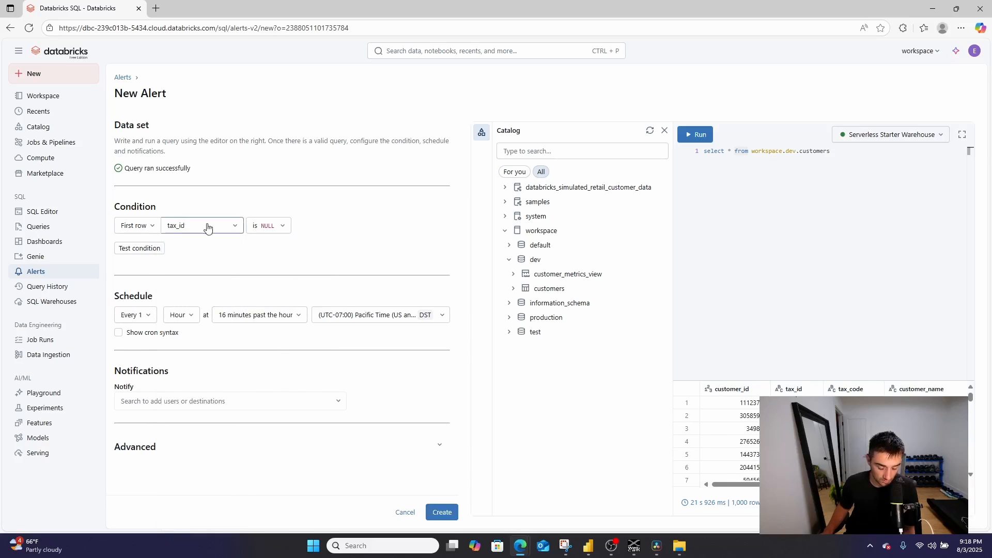
{"action": "left_click", "coordinate": [143, 248]}
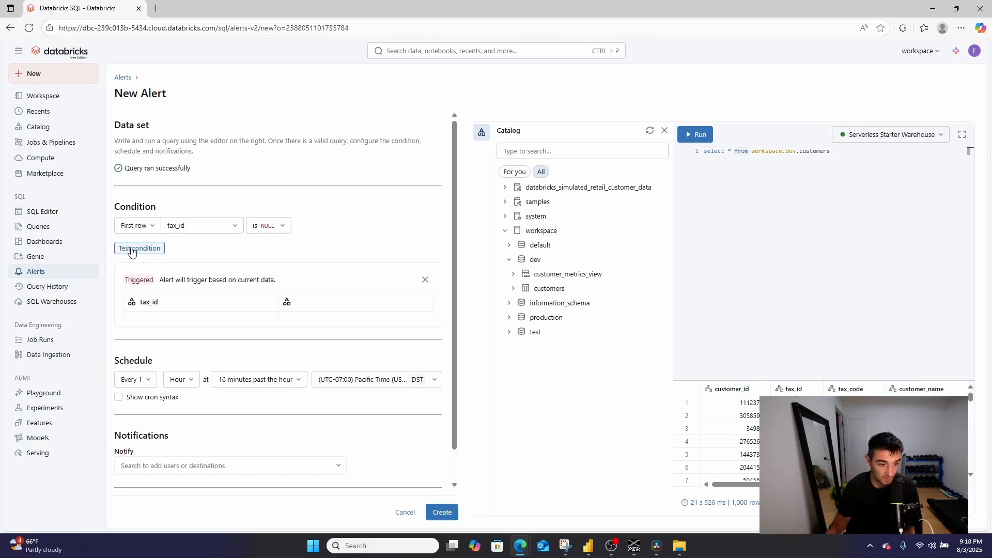
- Examine the schedule's interval, time unit and minutes-past-the-hour choices
{"action": "scroll", "coordinate": [189, 282], "scroll_direction": "down", "scroll_amount": 1}
{"action": "scroll", "coordinate": [189, 282], "scroll_direction": "down", "scroll_amount": 1}
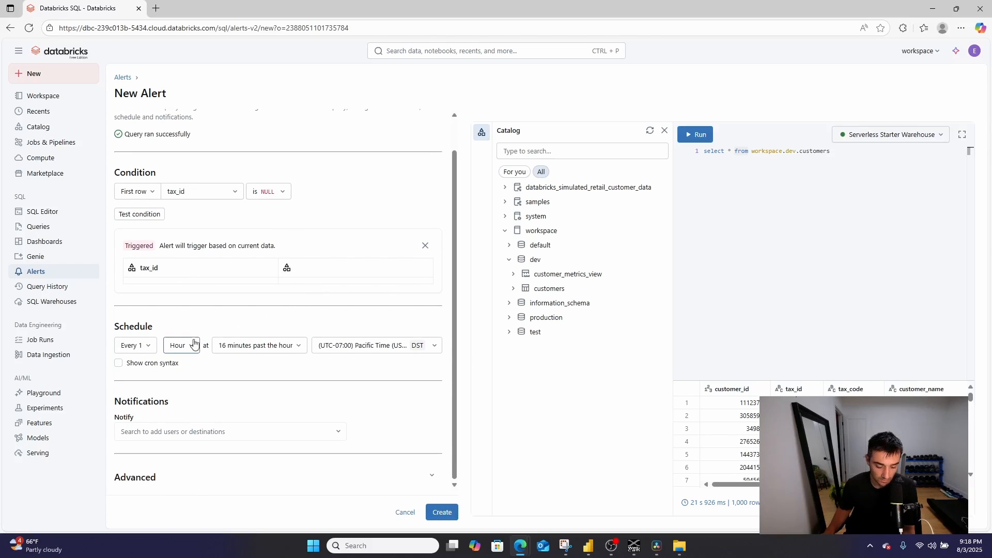
{"action": "left_click", "coordinate": [142, 352]}
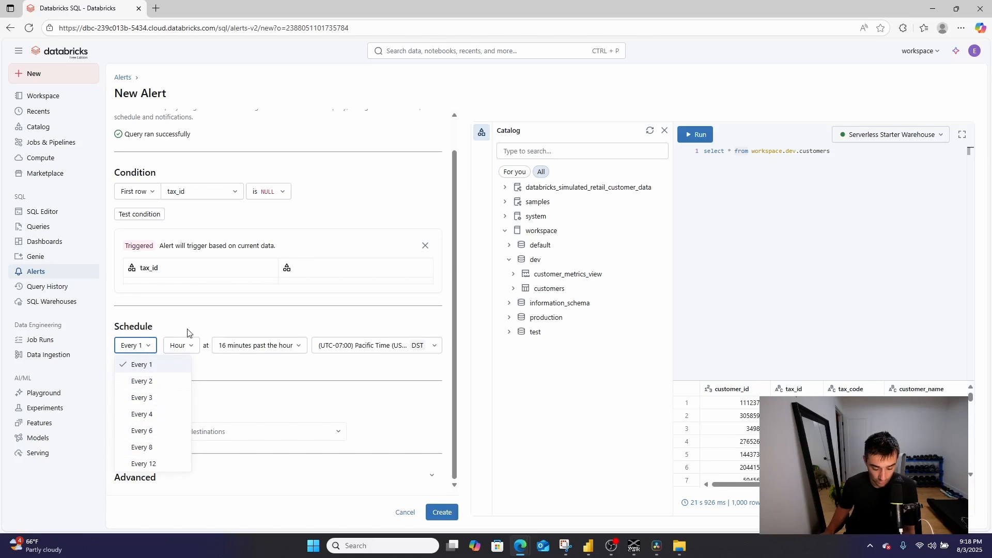
{"action": "left_click", "coordinate": [179, 345]}
{"action": "left_click", "coordinate": [295, 380]}
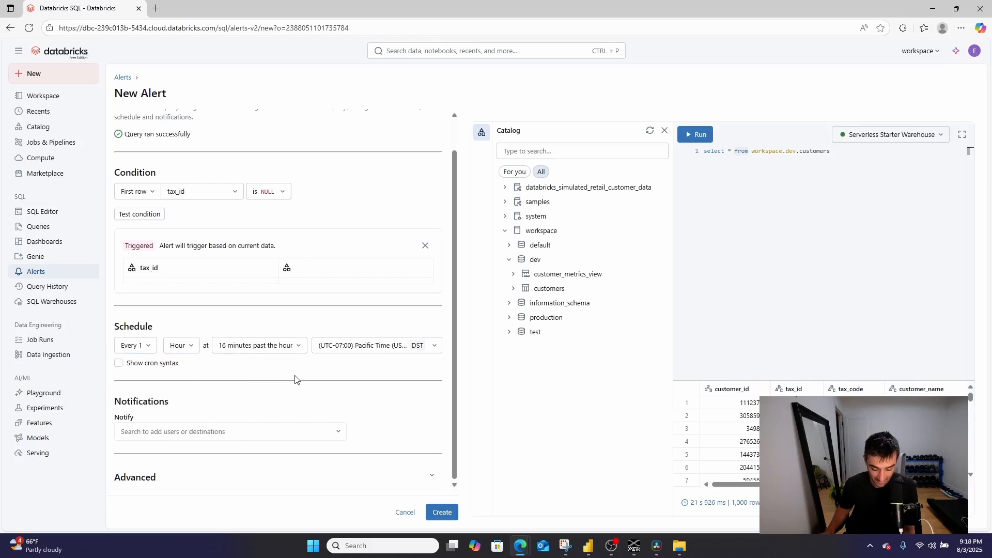
{"action": "left_click", "coordinate": [294, 346]}
{"action": "scroll", "coordinate": [284, 180], "scroll_direction": "down", "scroll_amount": 3}
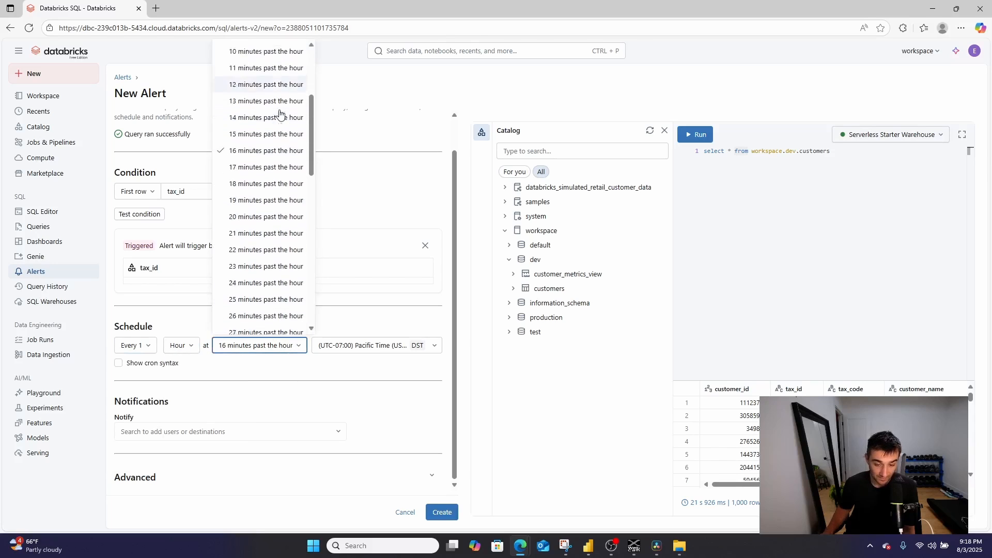
{"action": "scroll", "coordinate": [280, 113], "scroll_direction": "down", "scroll_amount": 3}
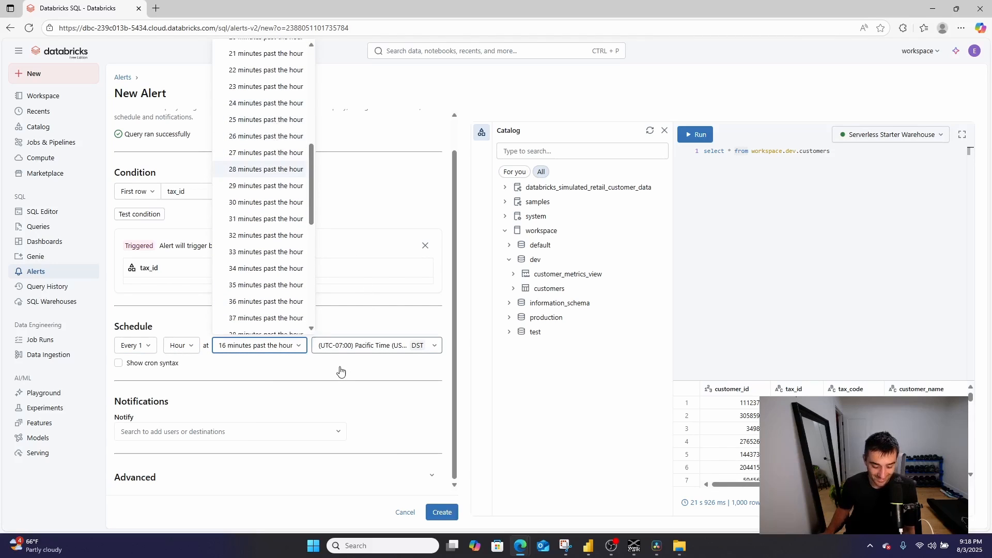
{"action": "left_click", "coordinate": [362, 375]}
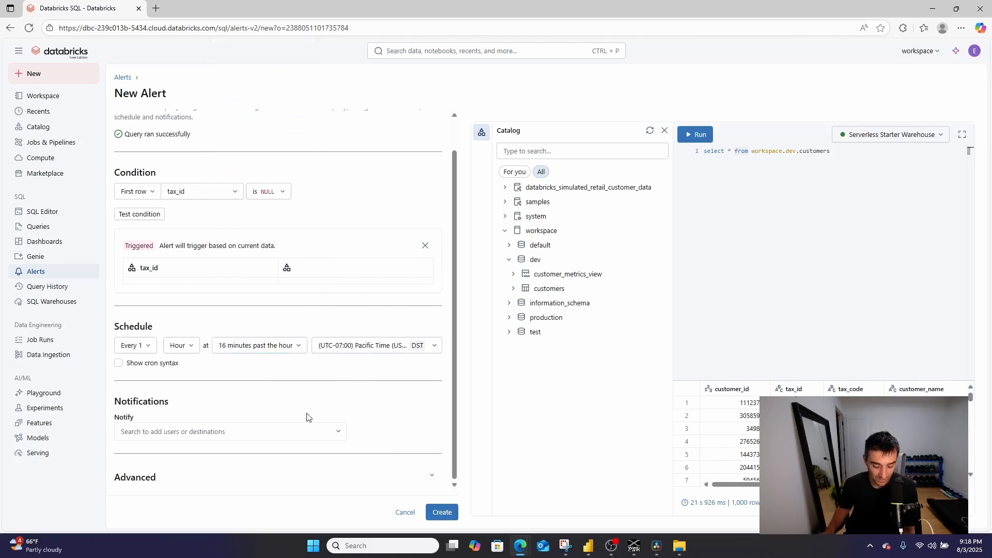
- Find the user's own account in the notification recipients and add its e-mail address
{"action": "left_click", "coordinate": [284, 434]}
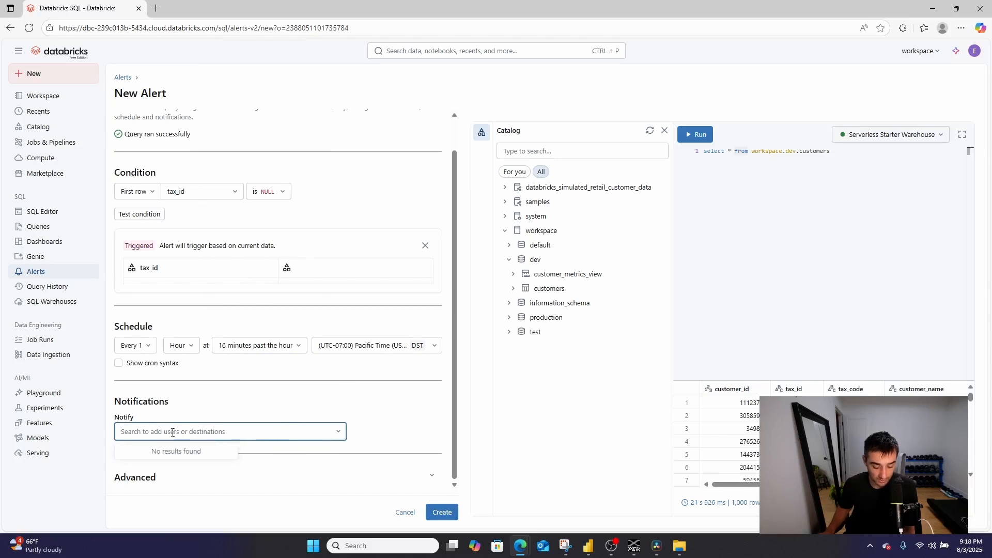
{"action": "type", "text": "edw"}
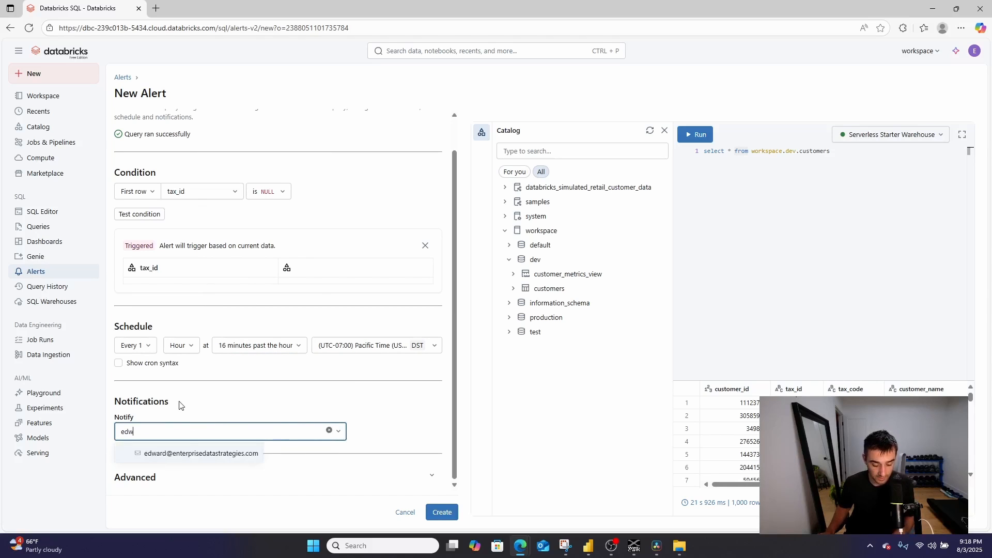
{"action": "left_click", "coordinate": [192, 455]}
{"action": "left_click", "coordinate": [232, 419]}
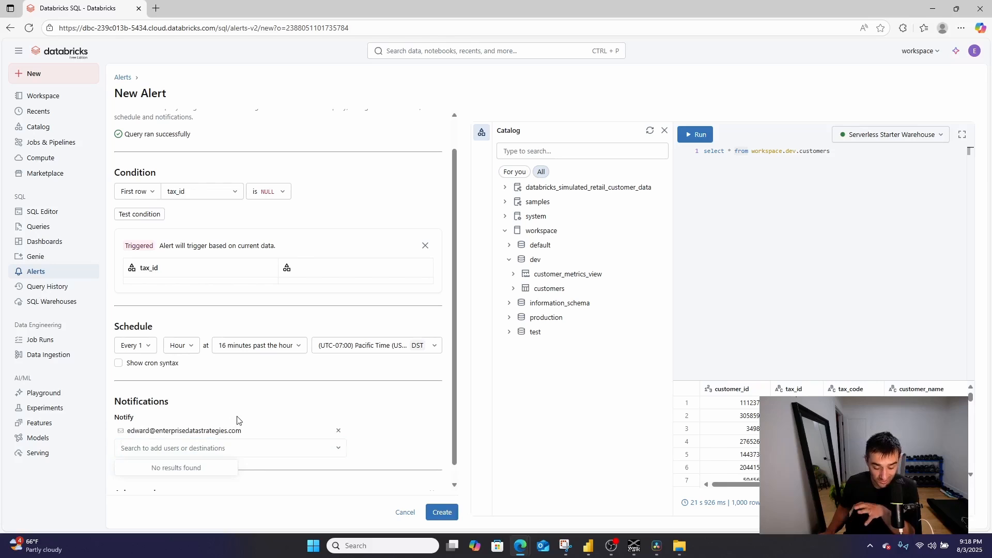
{"action": "scroll", "coordinate": [247, 411], "scroll_direction": "down", "scroll_amount": 1}
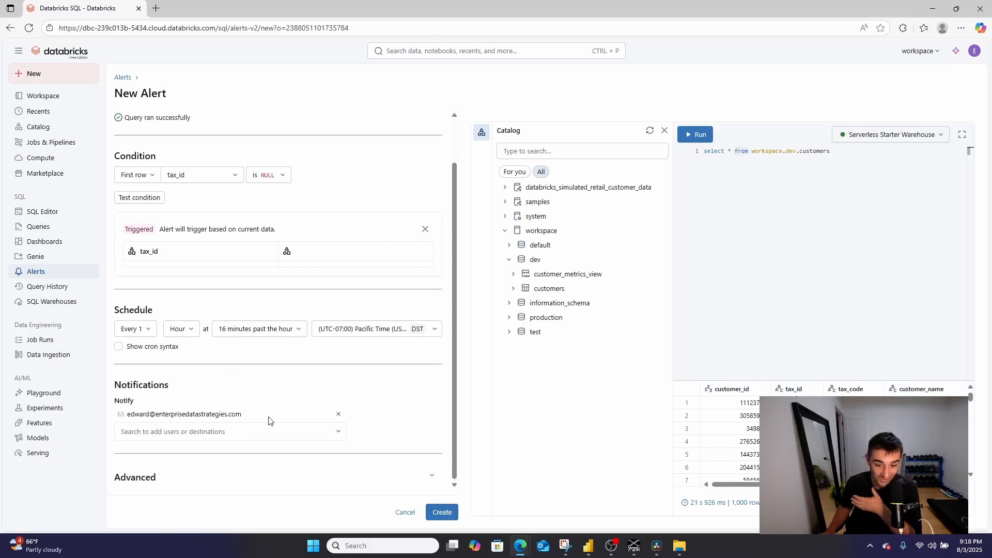
- Expand the alert's advanced settings and examine the Notify on ok and notification frequency options
{"action": "left_click", "coordinate": [149, 475]}
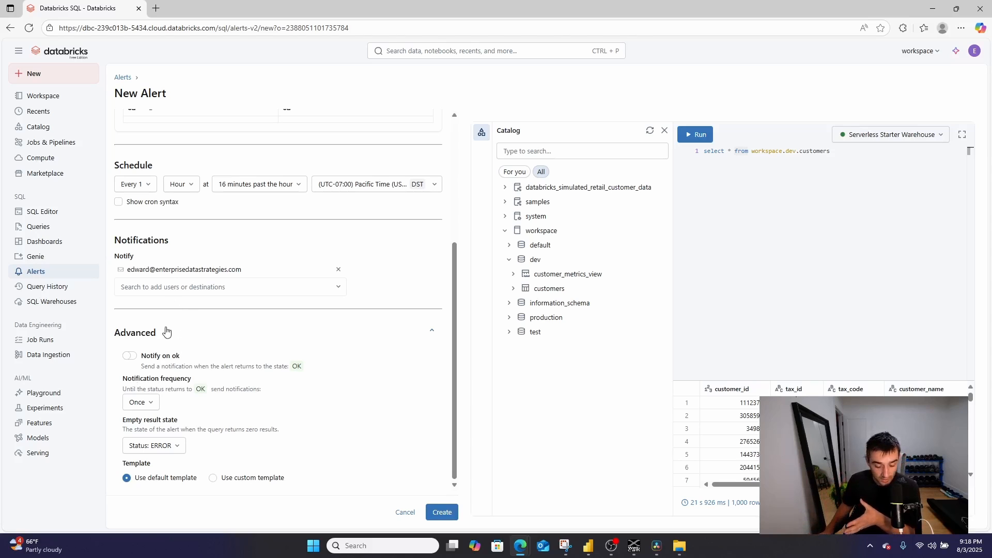
{"action": "left_click", "coordinate": [132, 356]}
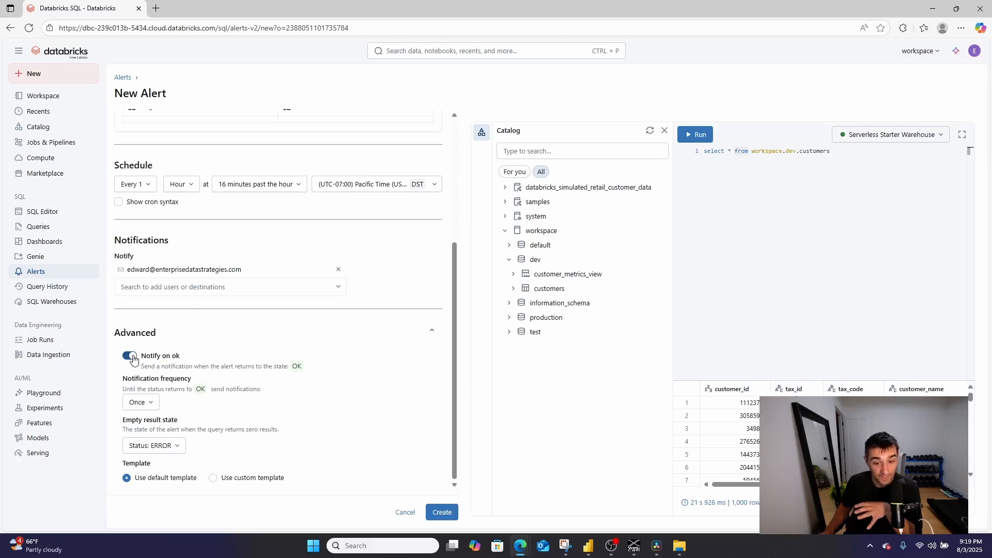
{"action": "left_click", "coordinate": [131, 356]}
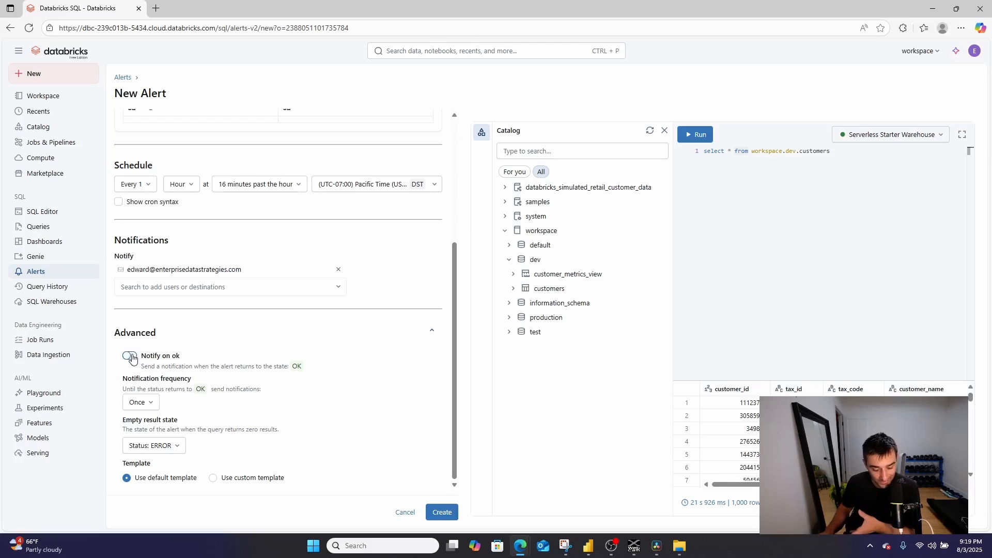
{"action": "left_click", "coordinate": [140, 403]}
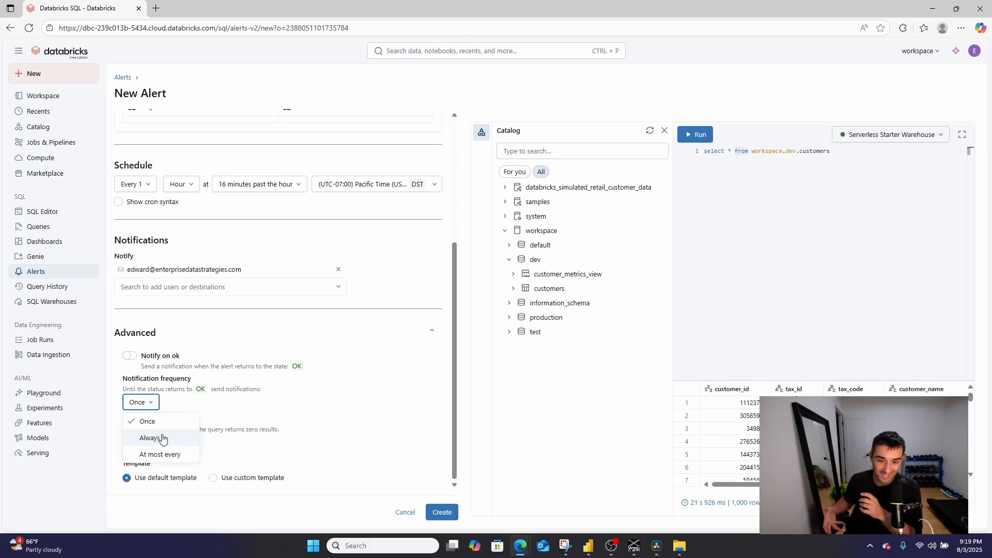
{"action": "left_click", "coordinate": [395, 396]}
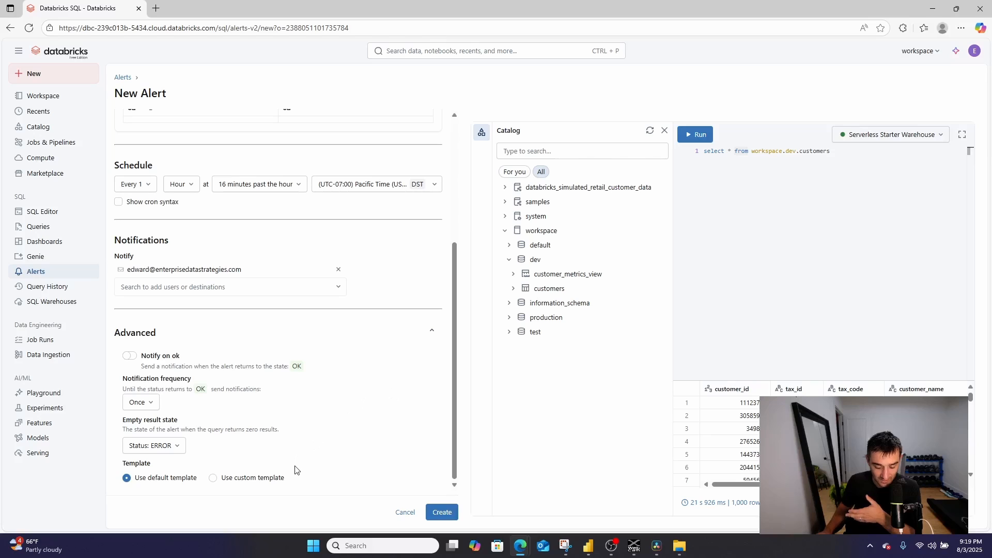
- Switch the alert's notification template to the custom template and look over the subject and body fields
{"action": "left_click", "coordinate": [265, 478]}
{"action": "scroll", "coordinate": [217, 439], "scroll_direction": "down", "scroll_amount": 3}
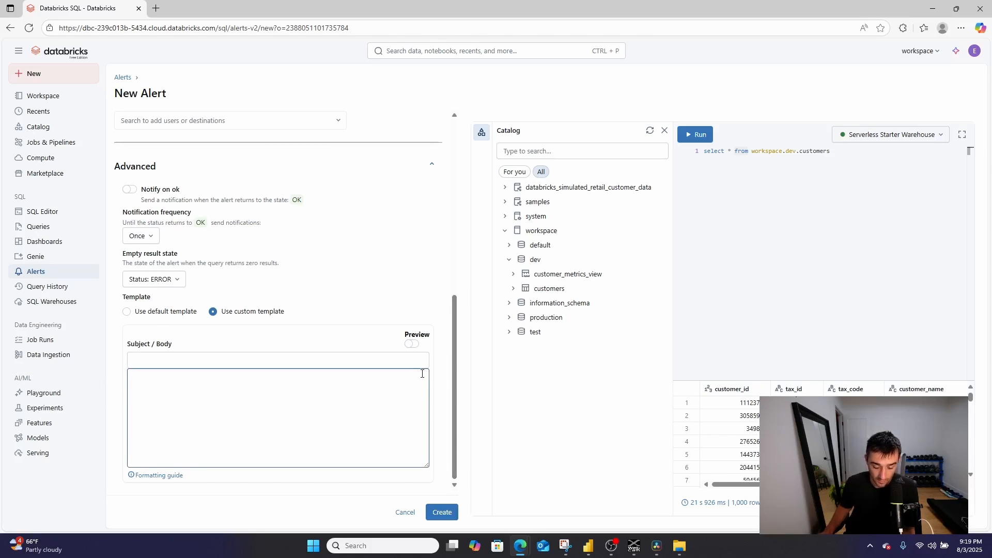
{"action": "scroll", "coordinate": [421, 374], "scroll_direction": "up", "scroll_amount": 4}
{"action": "scroll", "coordinate": [422, 377], "scroll_direction": "up", "scroll_amount": 3}
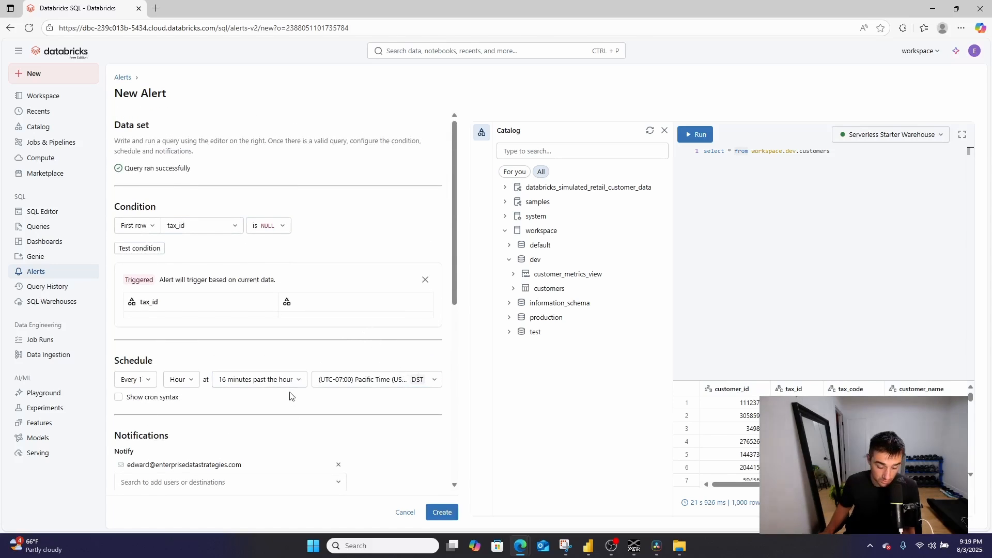
- Check the alert's notification recipient search for further users or destinations
{"action": "scroll", "coordinate": [290, 388], "scroll_direction": "down", "scroll_amount": 2}
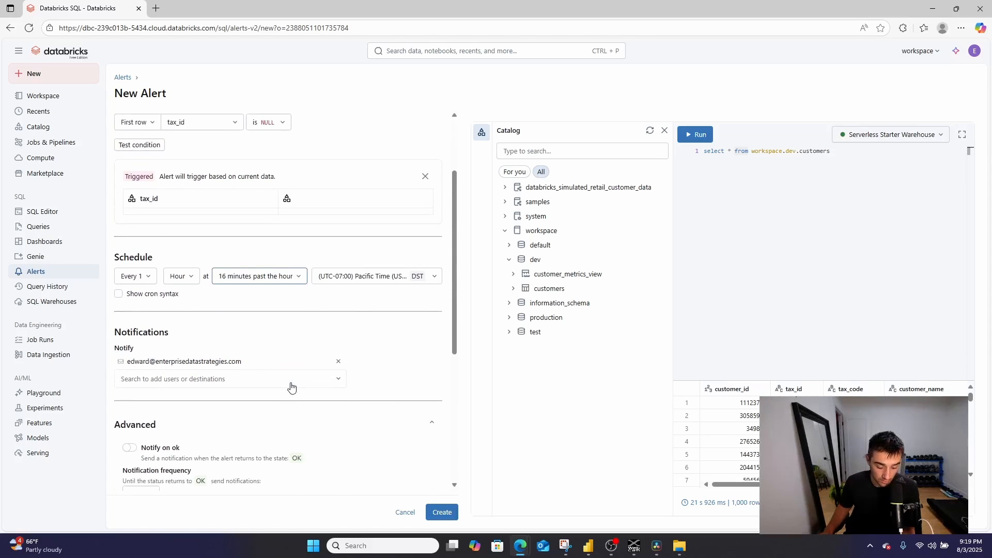
{"action": "left_click", "coordinate": [193, 380]}
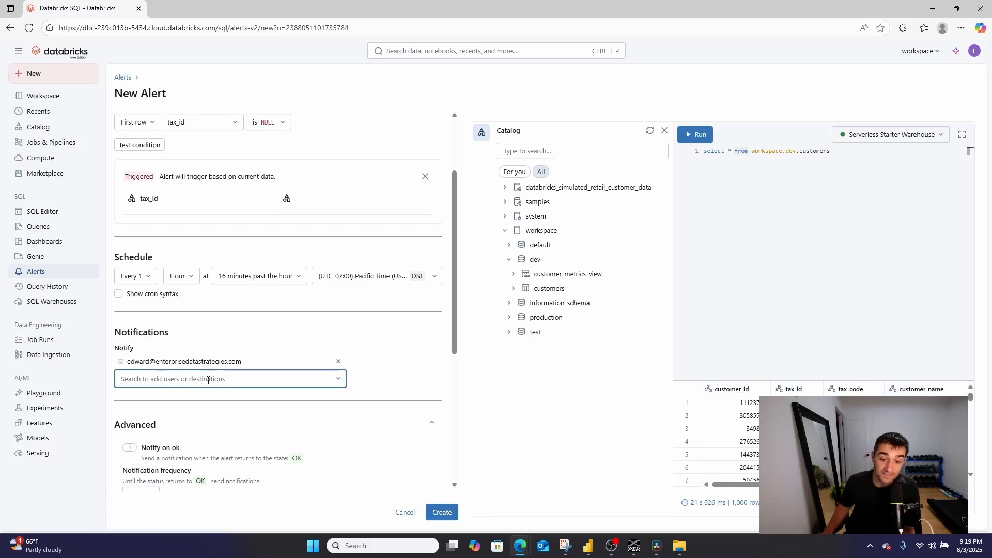
{"action": "left_click", "coordinate": [209, 380]}
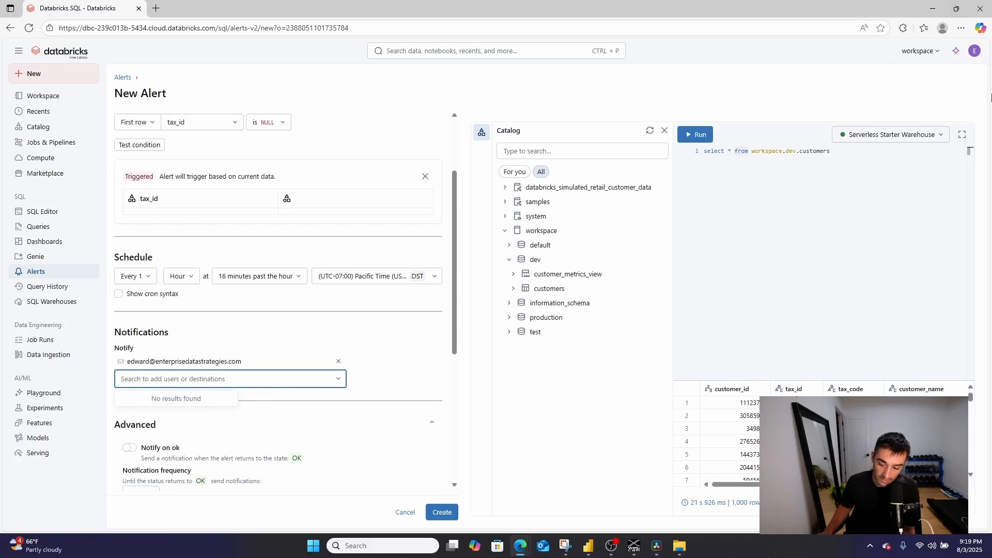
- Start a new notification destination in the workspace admin's notification settings and list the available destination types
{"action": "left_click", "coordinate": [979, 54]}
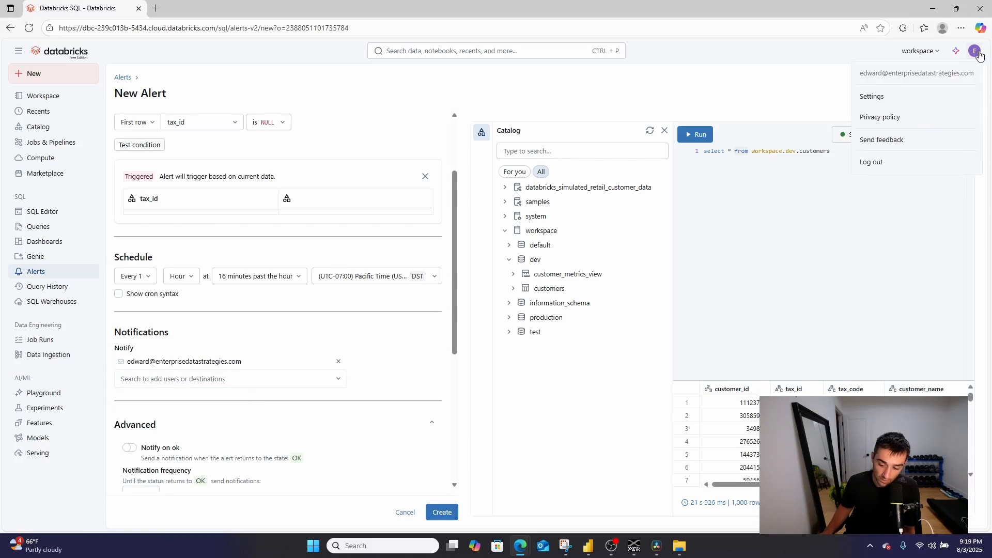
{"action": "left_click", "coordinate": [881, 96]}
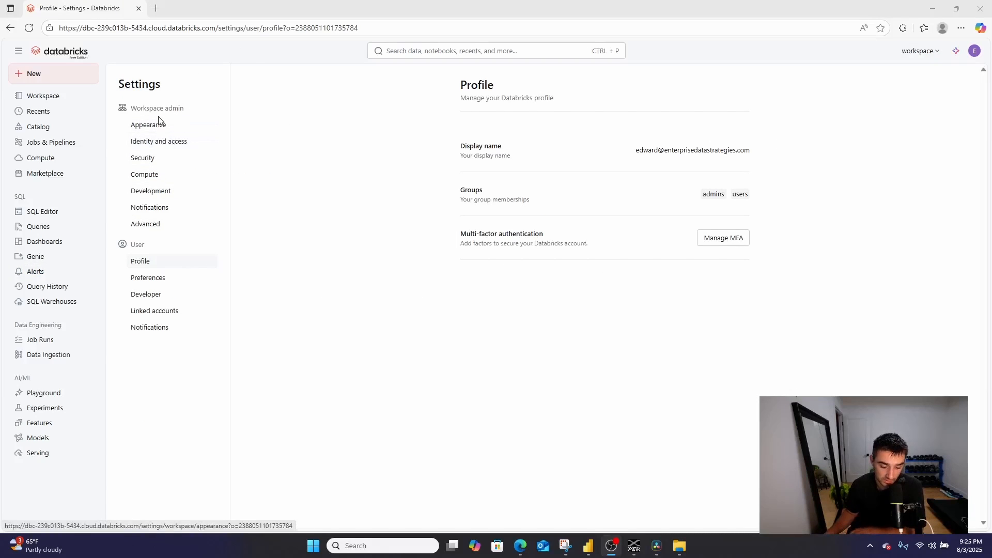
{"action": "left_click", "coordinate": [175, 209]}
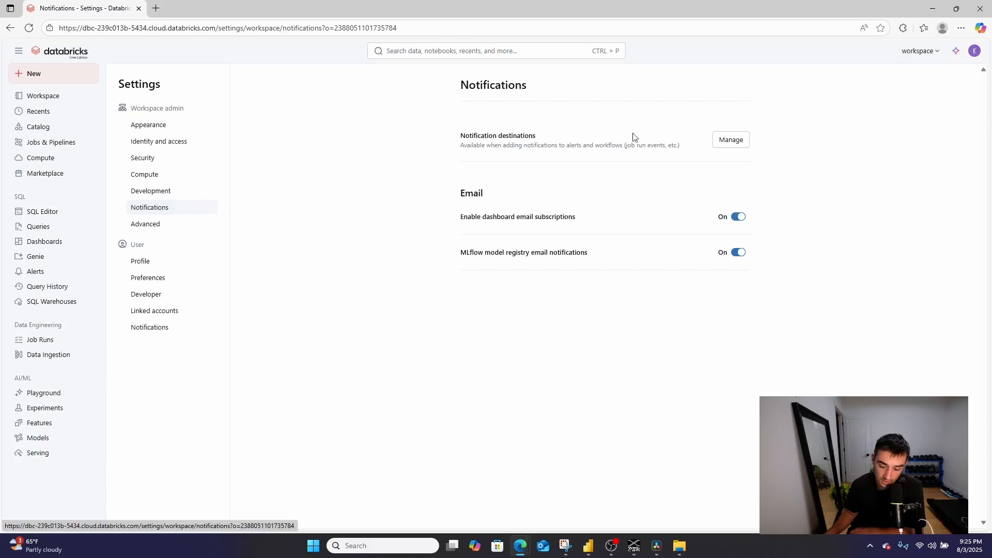
{"action": "left_click", "coordinate": [736, 146]}
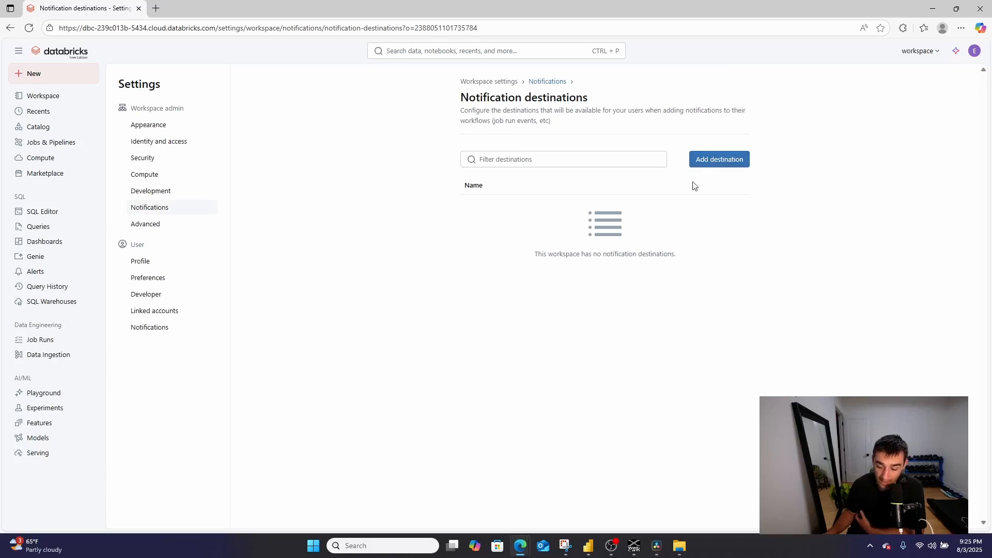
{"action": "left_click", "coordinate": [711, 162]}
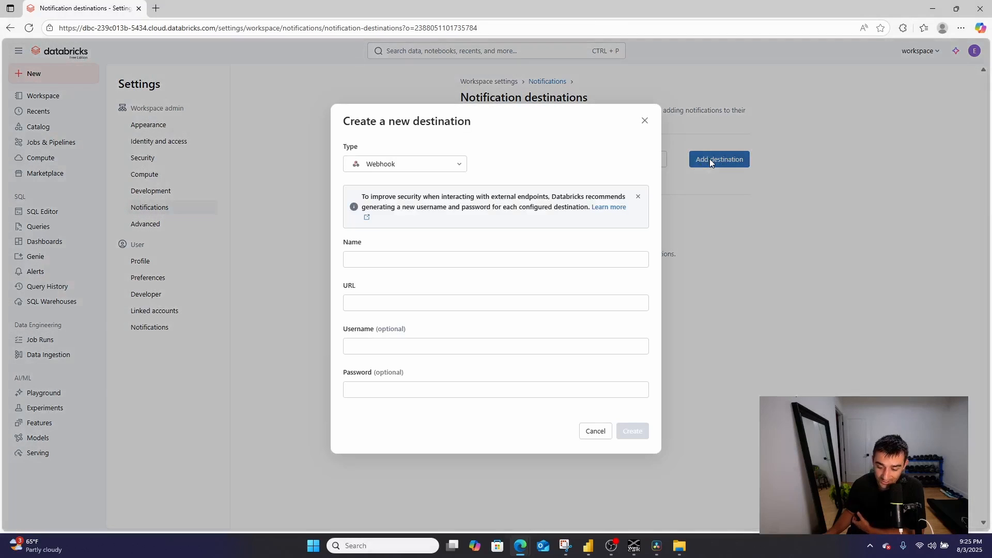
{"action": "left_click", "coordinate": [440, 168]}
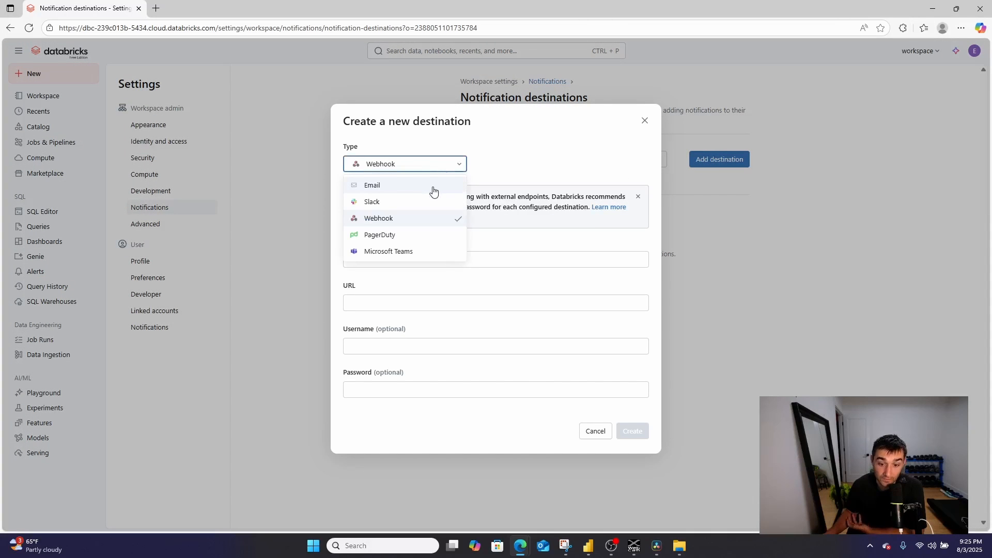